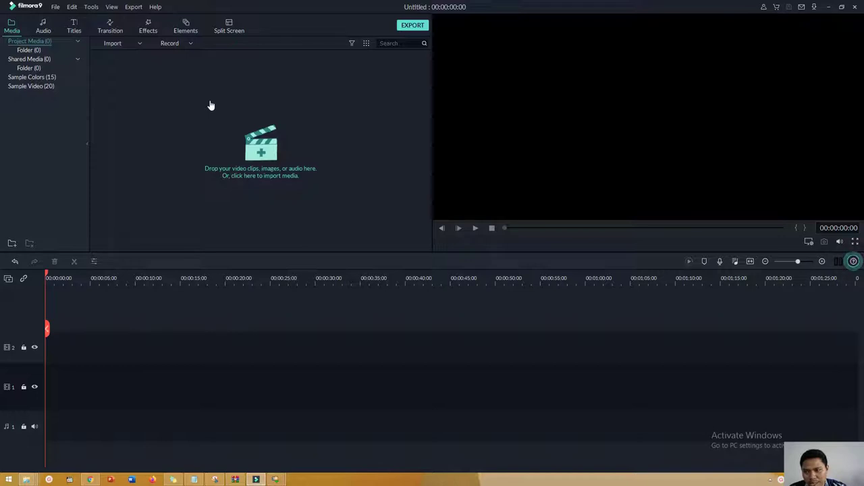
- Rename the folder under Project Media to "Opening"
right_click(31, 51)
left_click(48, 56)
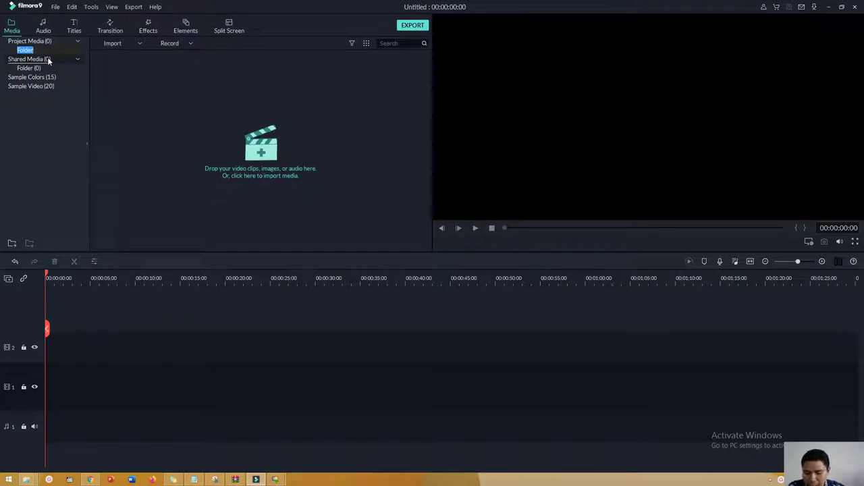
type("FOT")
key("BackSpace")
key("BackSpace")
key("BackSpace")
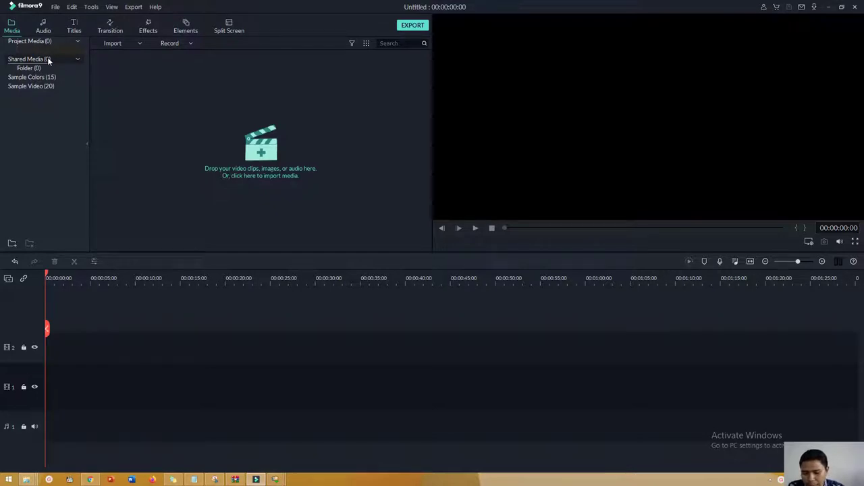
type("Opening")
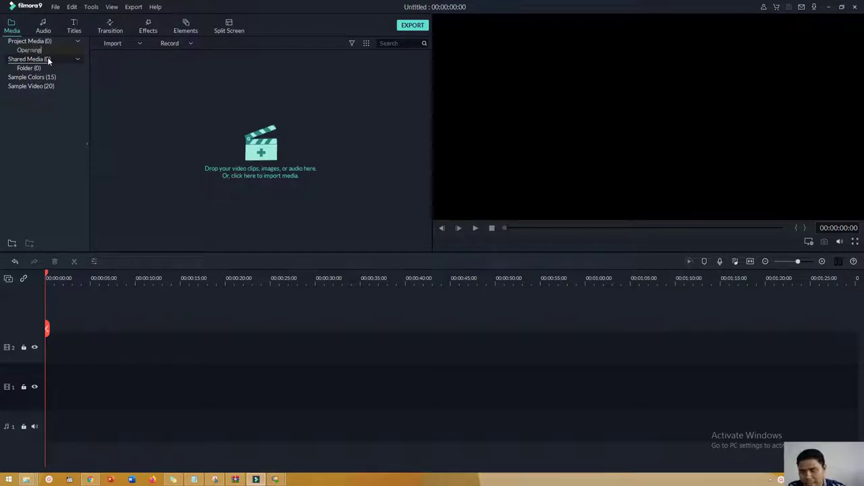
key("BackSpace")
key("BackSpace")
key("BackSpace")
key("BackSpace")
type("ning")
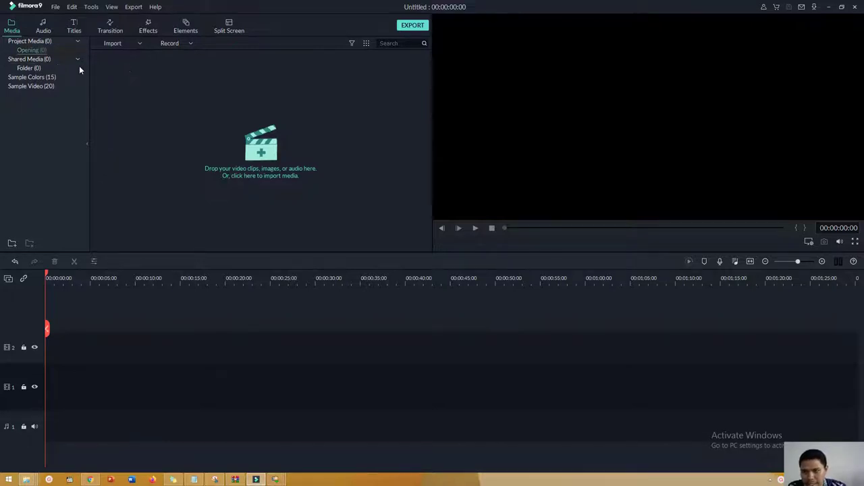
- Dismiss the media import dialog and browse the Sample Colors and Sample Video collections
double_click(79, 65)
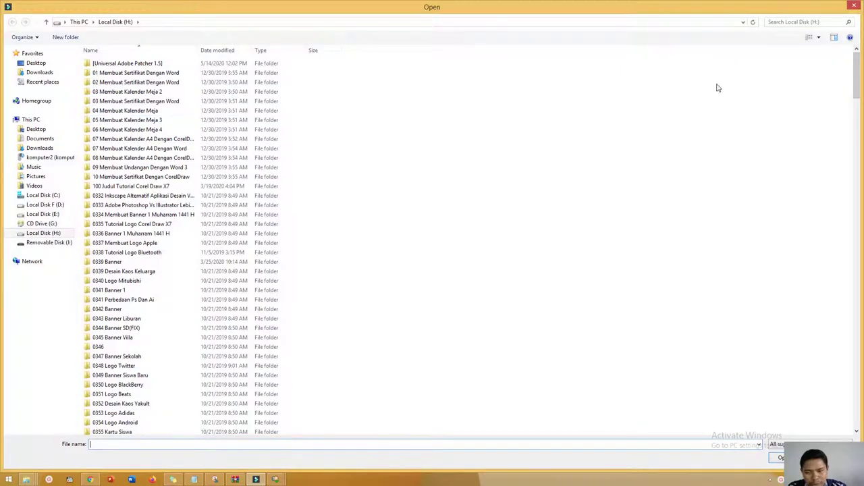
left_click(858, 6)
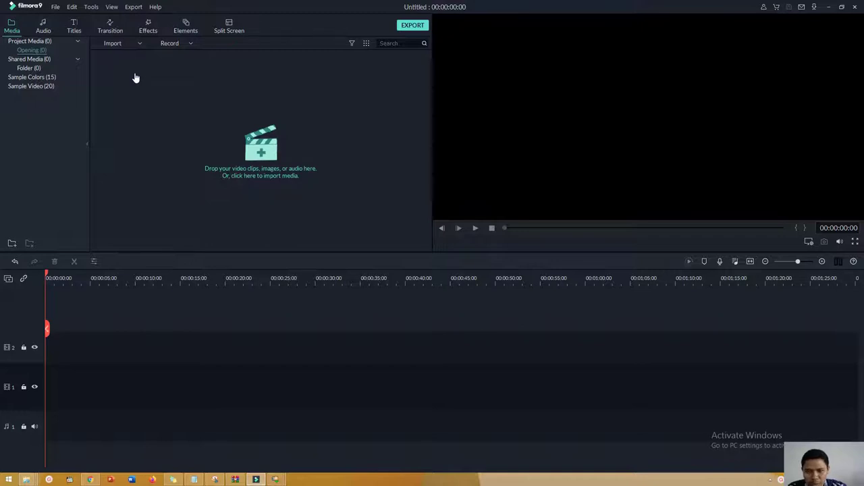
left_click(44, 78)
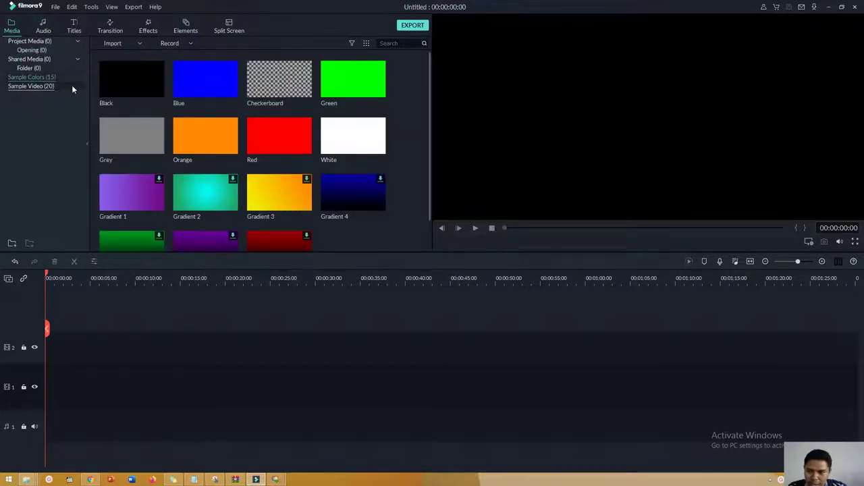
left_click(51, 87)
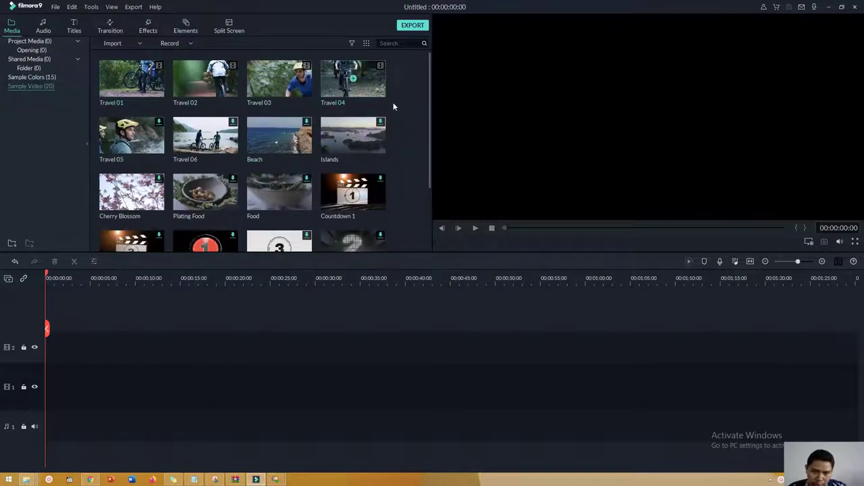
- Place the Travel 04 sample clip at the start of video track 2
left_click(365, 103)
left_click_drag(366, 103, 139, 94)
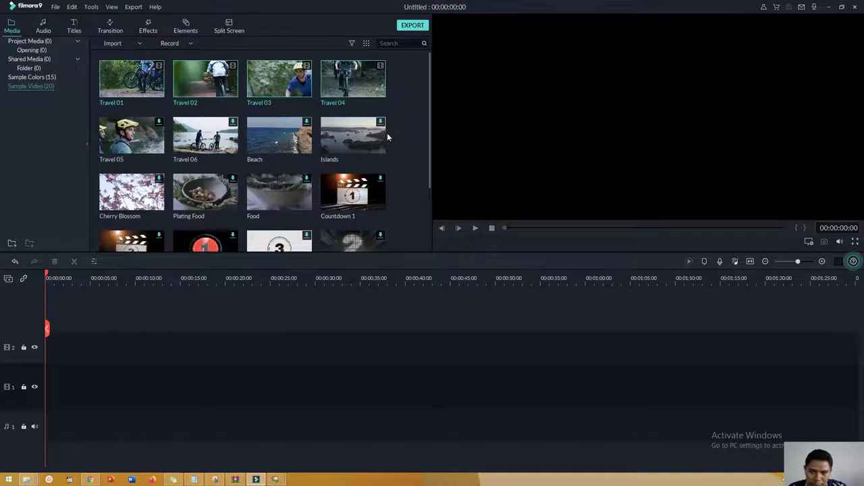
left_click(158, 124)
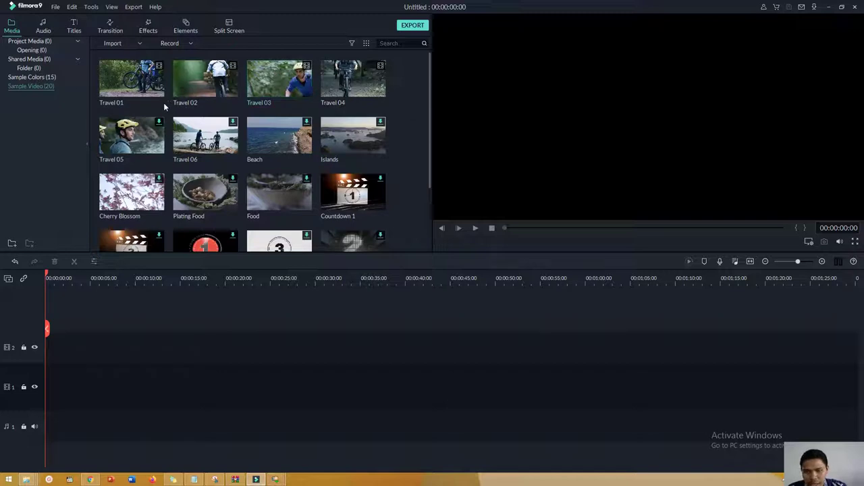
mouse_move(362, 84)
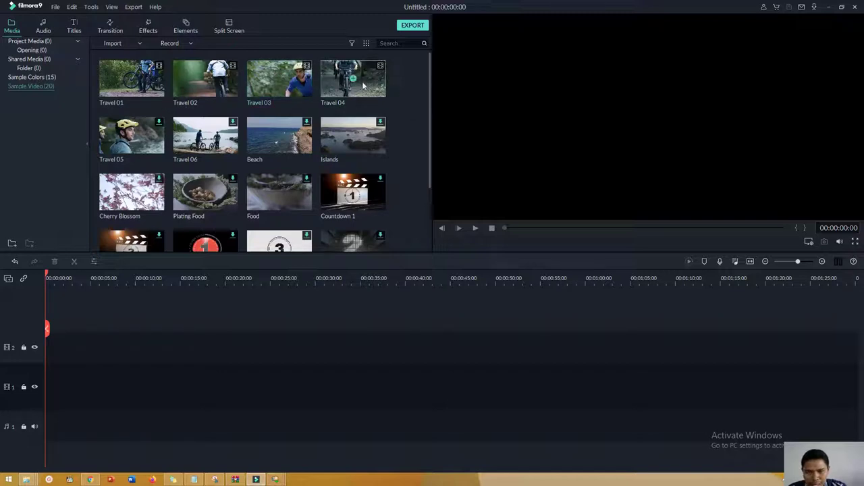
left_click_drag(363, 85, 50, 357)
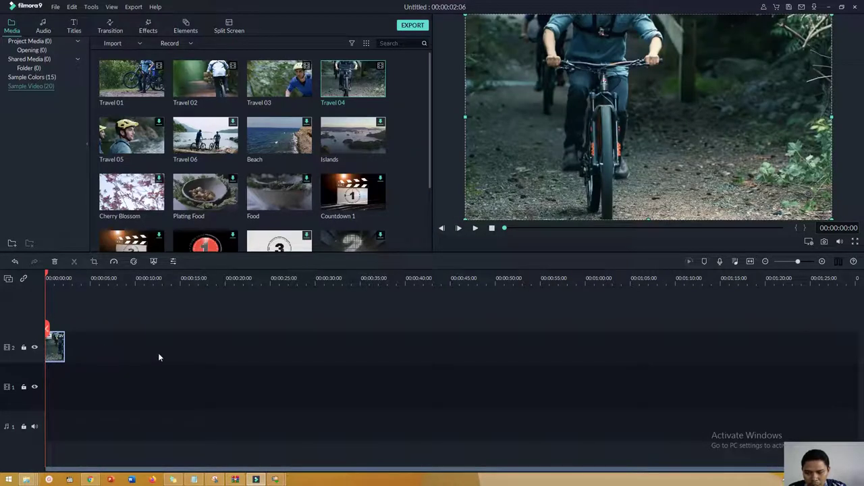
left_click(87, 390)
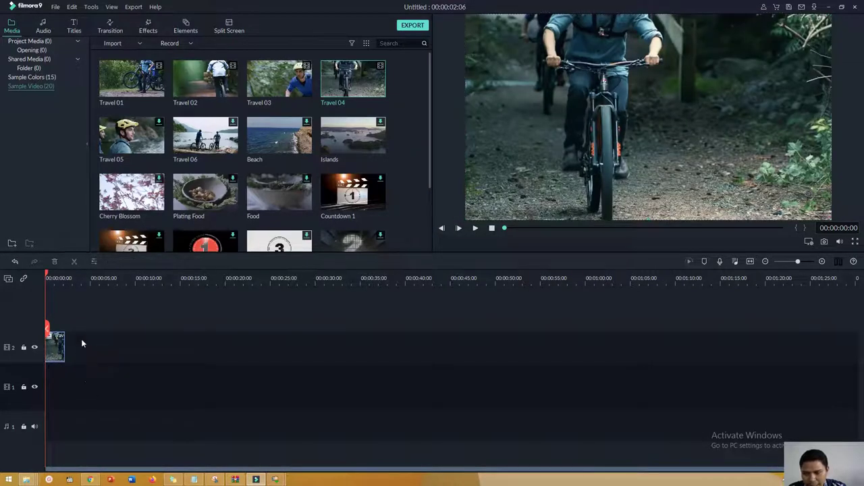
- Add the sample clips Travel 01 through Travel 04 to video track 2, directly after the existing clip
left_click_drag(62, 348, 174, 353)
key("ctrl+z")
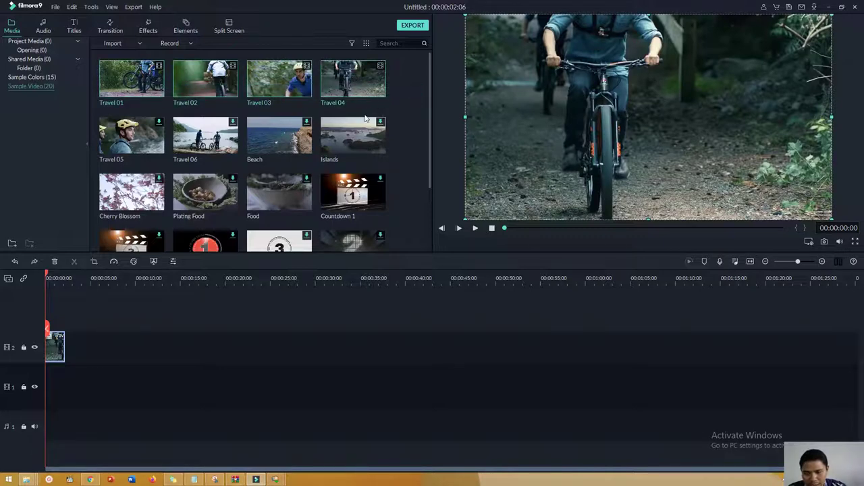
left_click_drag(354, 79, 72, 359)
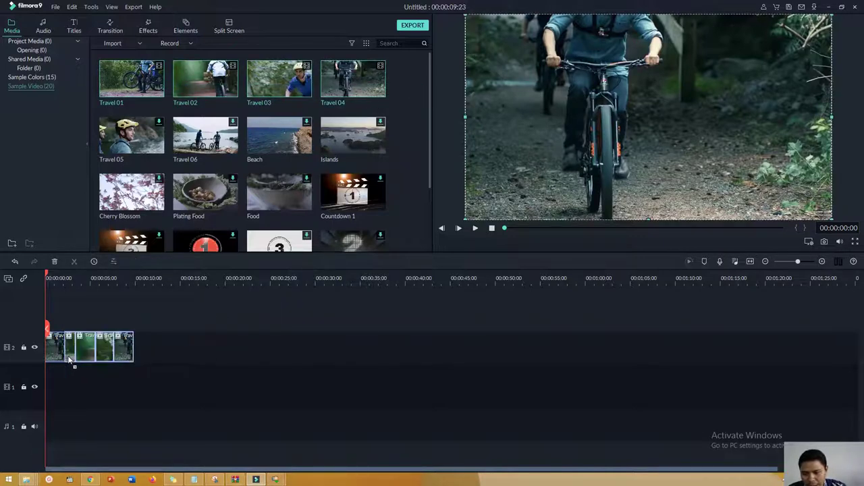
left_click(193, 345)
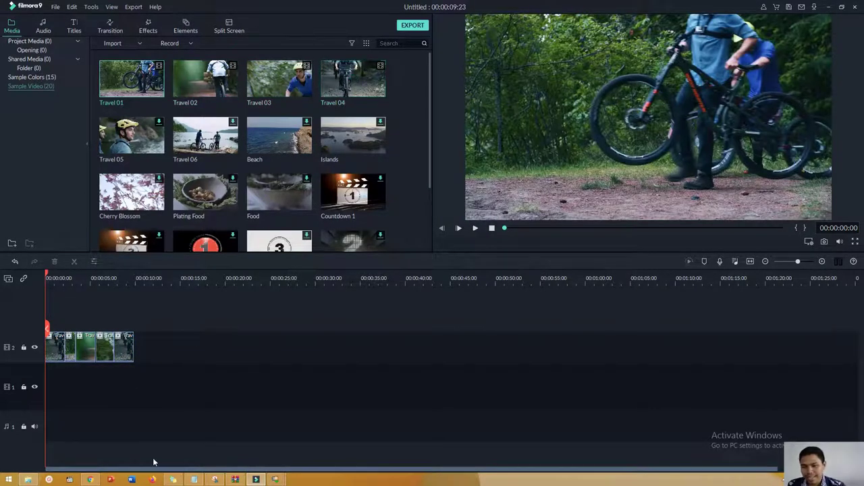
scroll(151, 74, "down", 3)
scroll(151, 71, "up", 3)
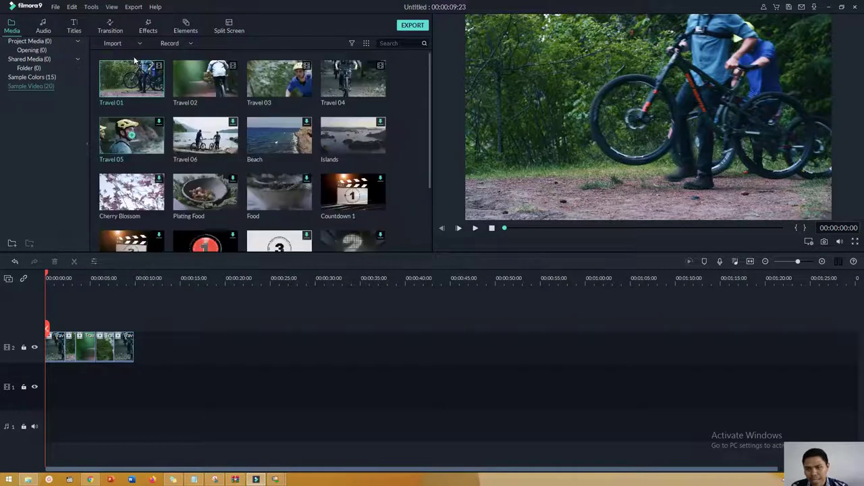
- Import "FREE STOCK VIDEOS FOR CREATORS - Pexels Tour Footage" from D:\belajarnesia.com\Artikel Filmora\Vidio into the project media
left_click(120, 42)
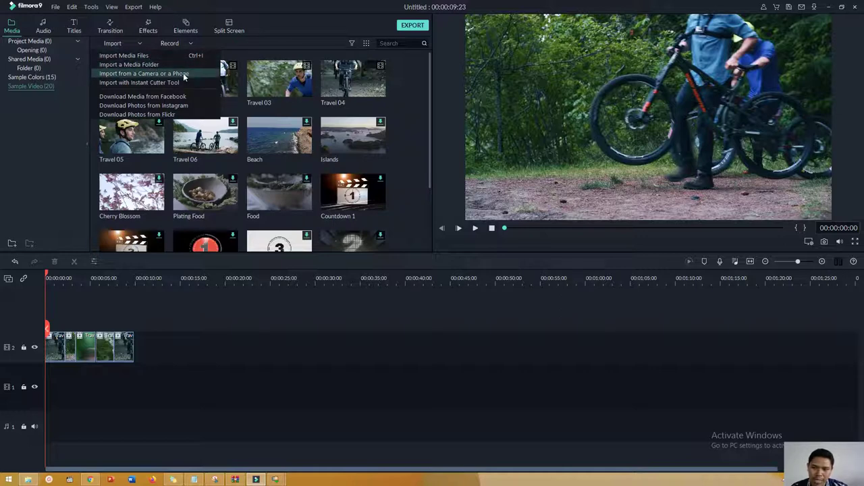
left_click(133, 56)
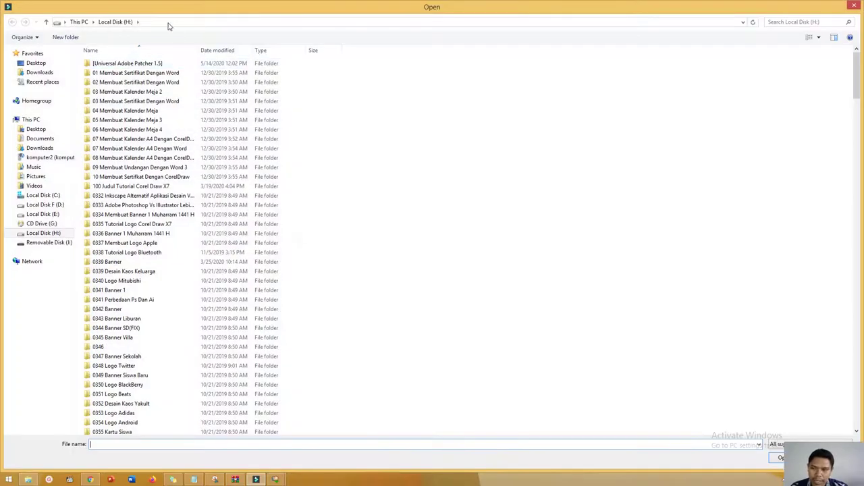
left_click(169, 26)
type("D:\\belajarnesia.com\\Artikel Filmora\\Vidio")
key("Return")
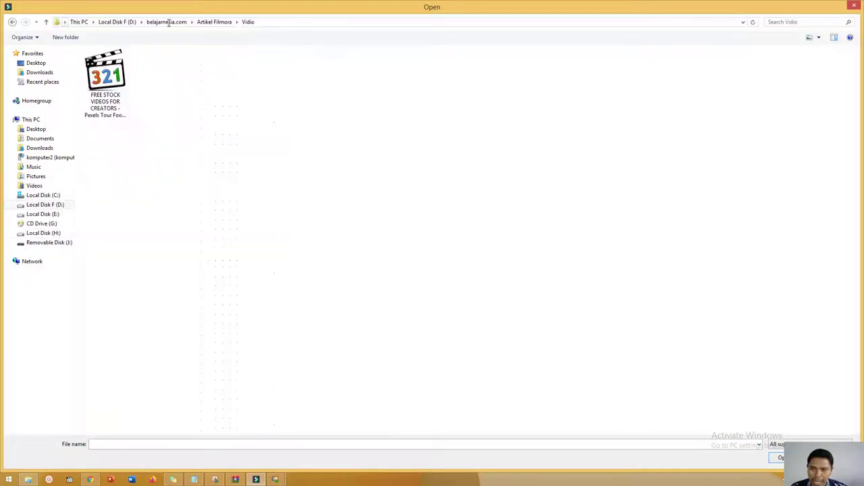
left_click(116, 94)
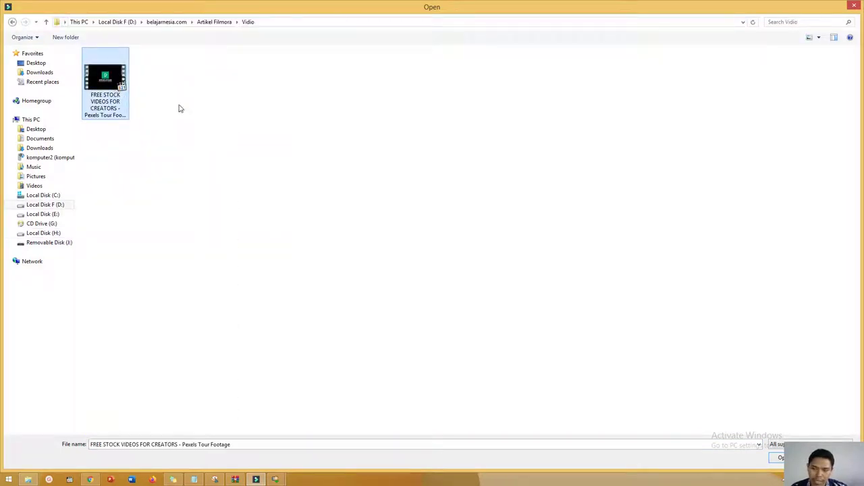
double_click(105, 86)
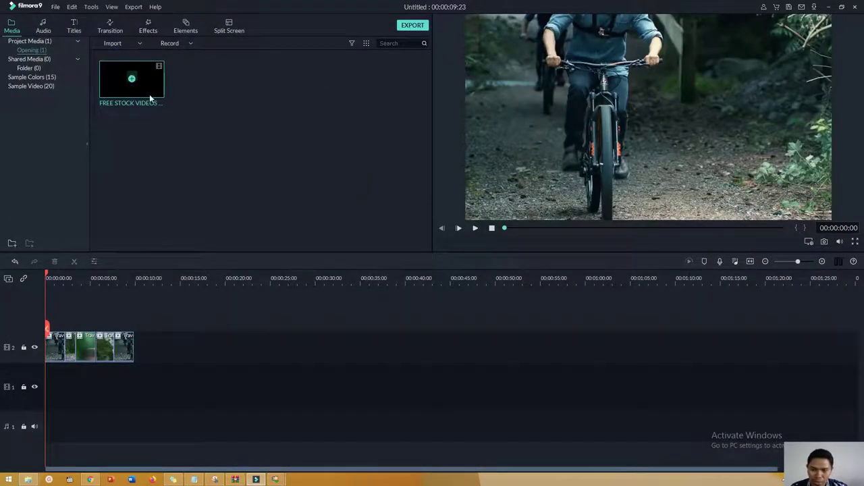
- Play the imported stock video in the preview and lower the system volume during playback
double_click(121, 75)
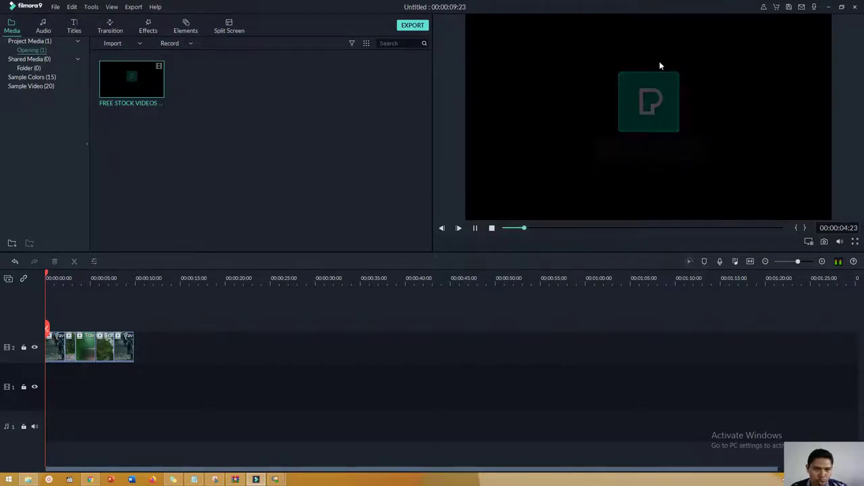
key("XF86AudioRaiseVolume")
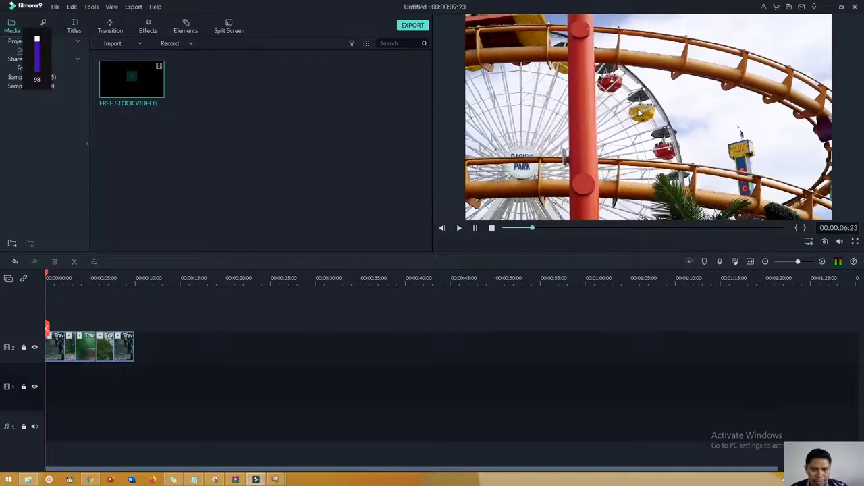
key("XF86AudioLowerVolume")
key("XF86AudioLowerVolume")
key("XF86AudioLowerVolume")
key("XF86AudioLowerVolume")
key("XF86AudioLowerVolume")
key("XF86AudioLowerVolume")
key("XF86AudioLowerVolume")
key("XF86AudioLowerVolume")
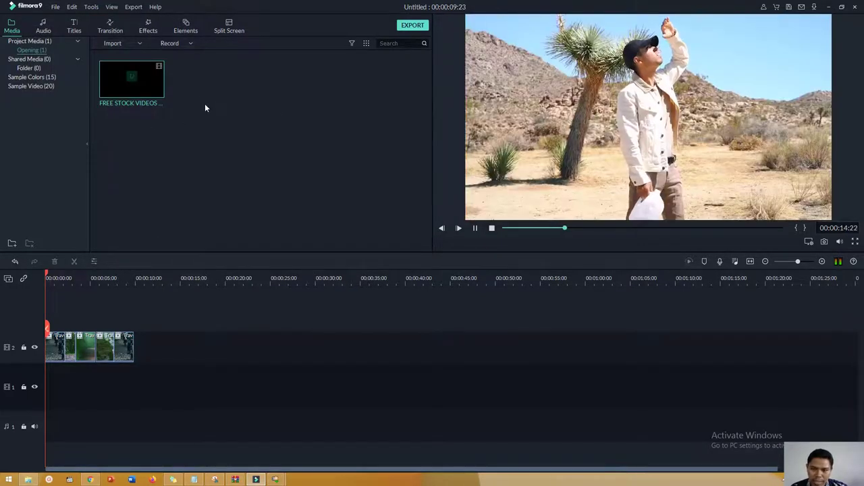
left_click(164, 88)
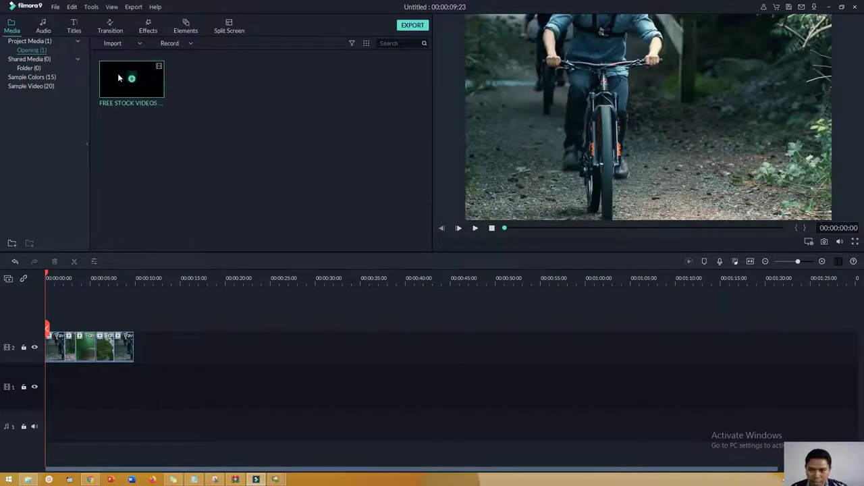
- Open the webcam recording dialog, check the available video devices, and close it without recording
left_click(189, 46)
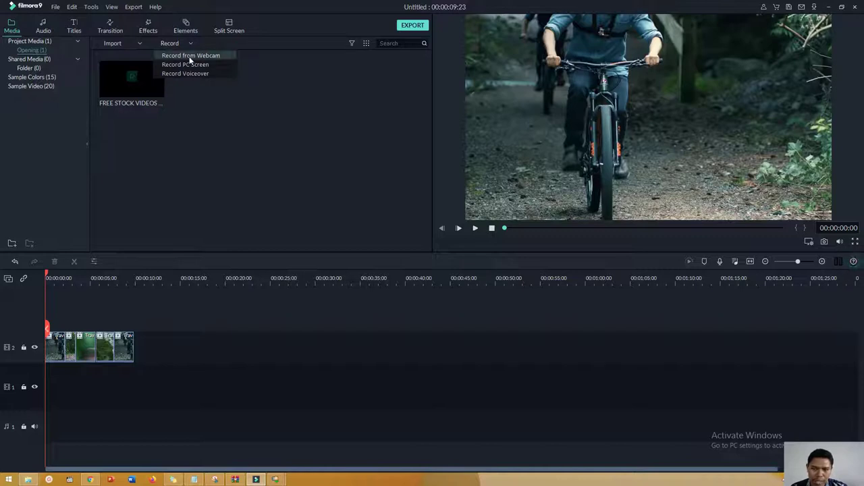
left_click(190, 57)
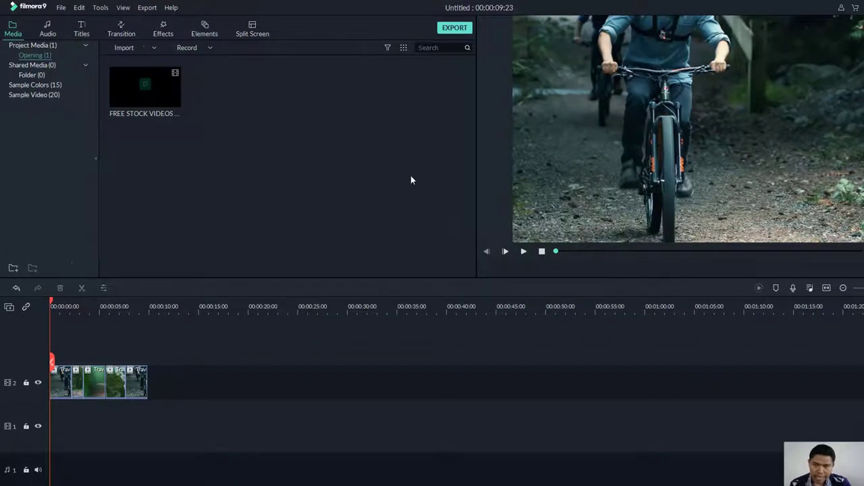
left_click(178, 83)
left_click(211, 49)
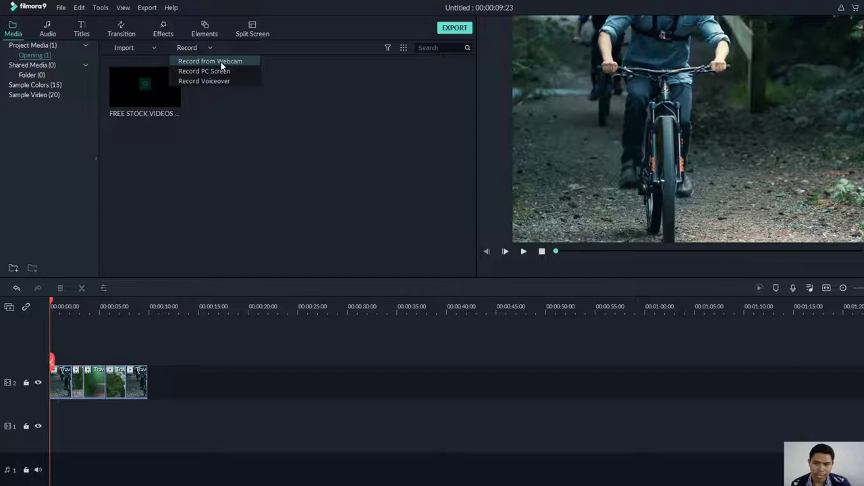
left_click(221, 62)
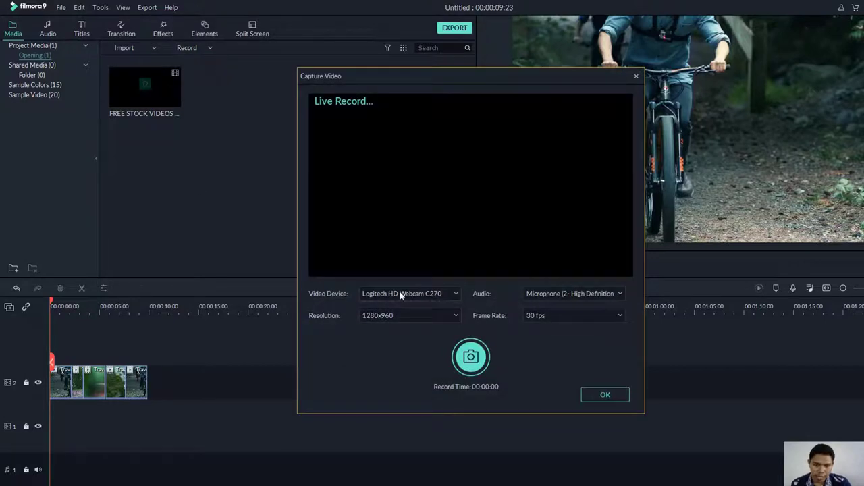
left_click(401, 295)
left_click(400, 294)
left_click_drag(472, 69, 375, 79)
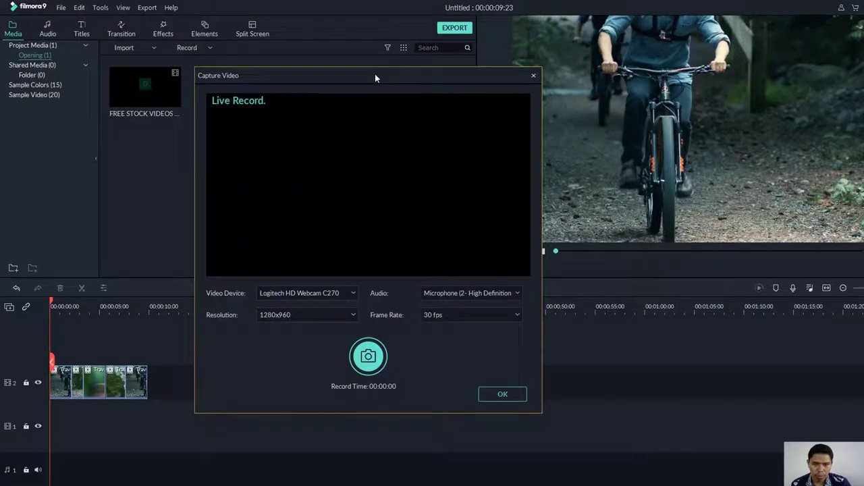
left_click(533, 75)
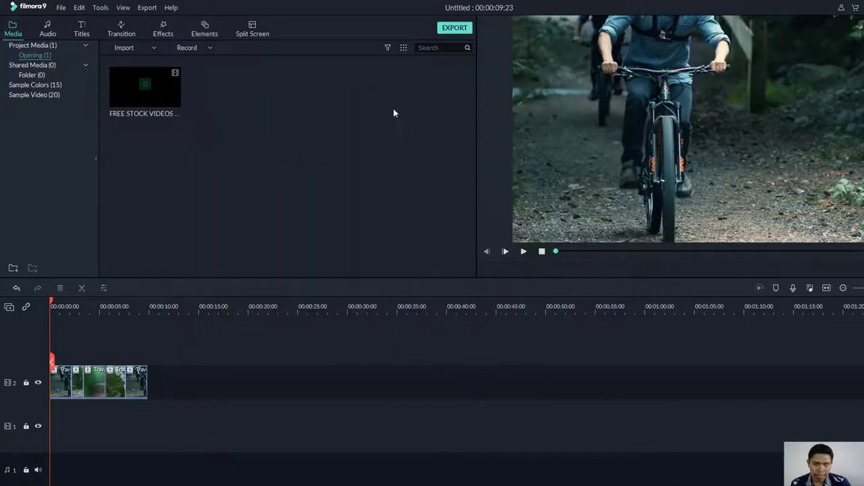
- Launch the PC screen recorder and move its window slightly on the screen
left_click(208, 53)
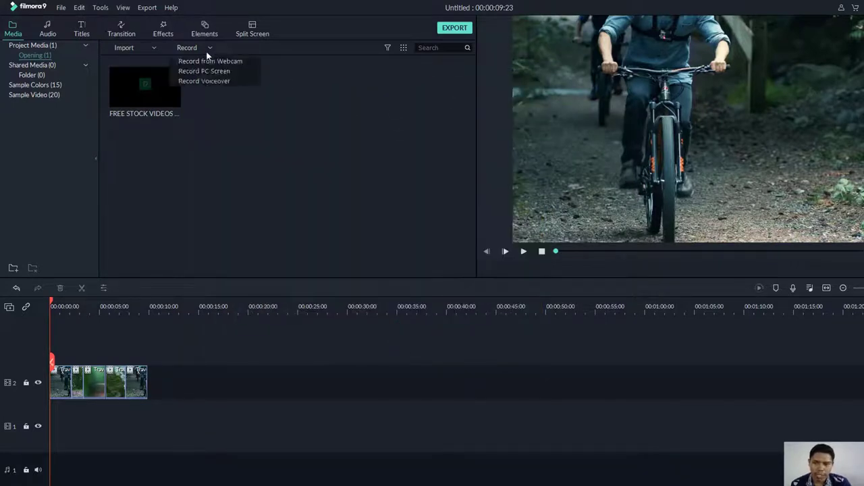
left_click(213, 72)
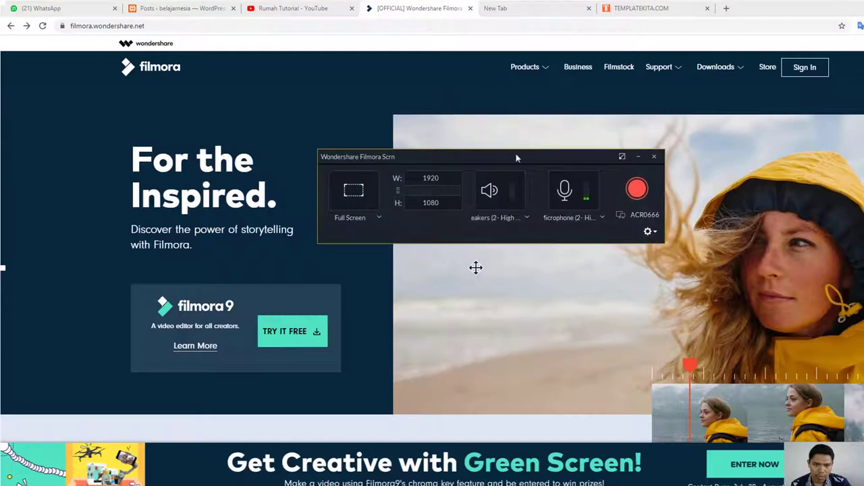
left_click_drag(526, 159, 552, 147)
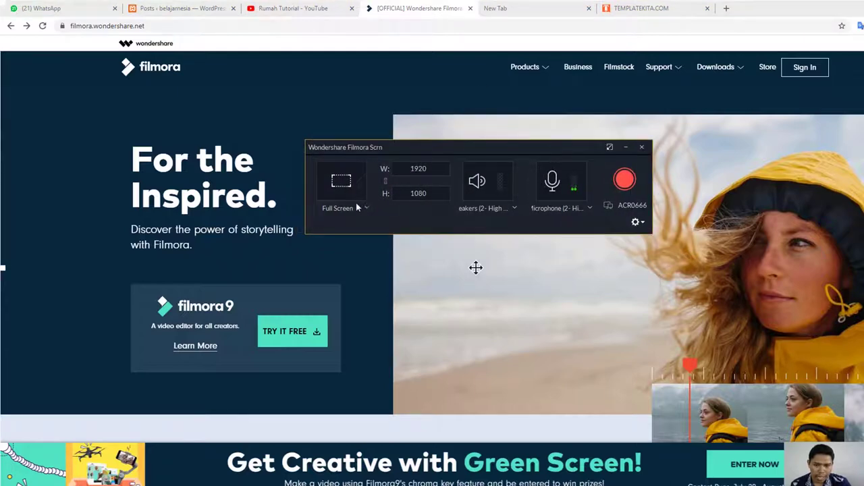
- Examine the screen recorder's capture width, height and speaker device settings without changing them
double_click(425, 172)
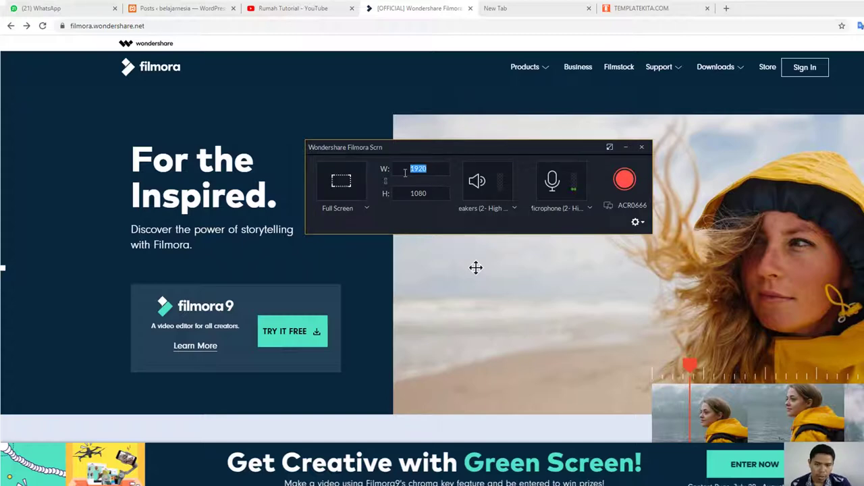
double_click(406, 193)
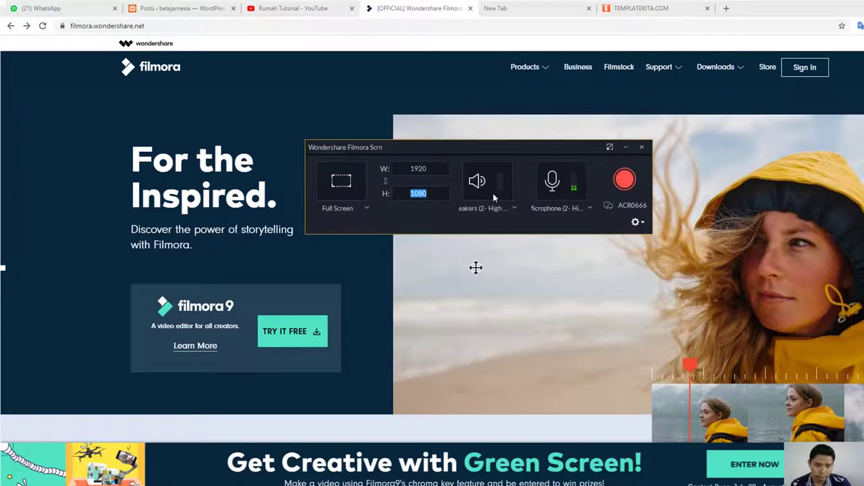
left_click(509, 208)
left_click(567, 213)
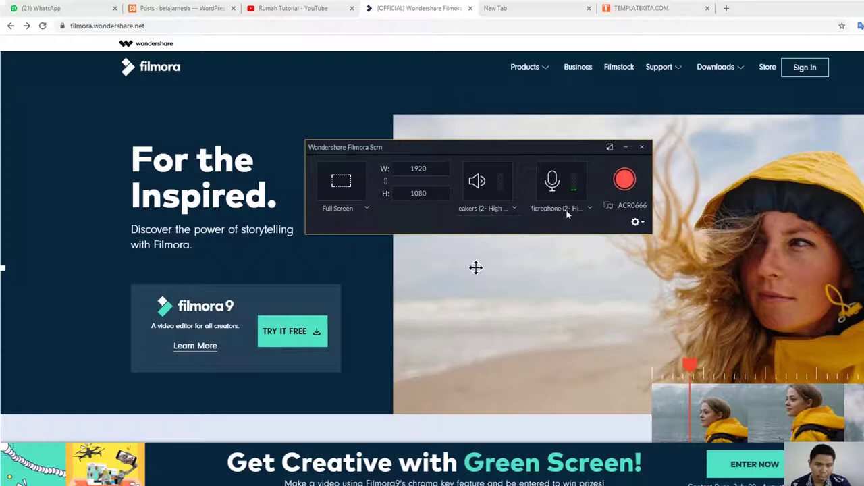
- Try the HD Webcam C270 microphone for the screen recording and switch back to the original microphone
left_click(585, 209)
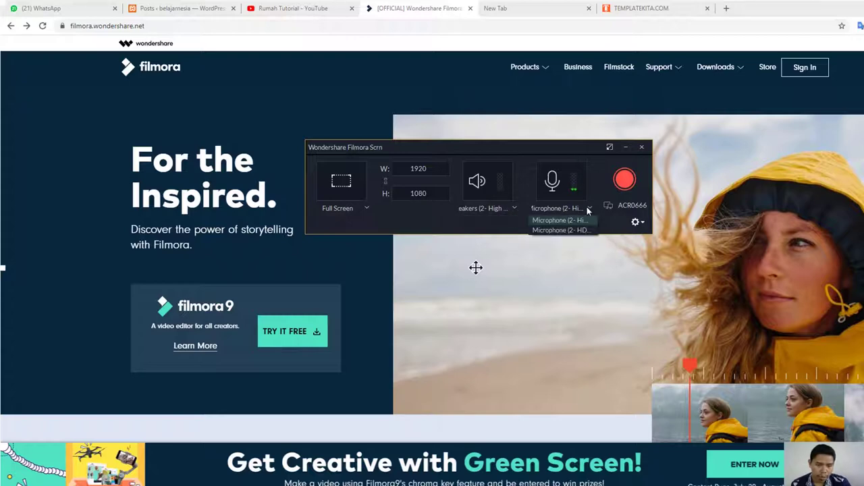
left_click(586, 231)
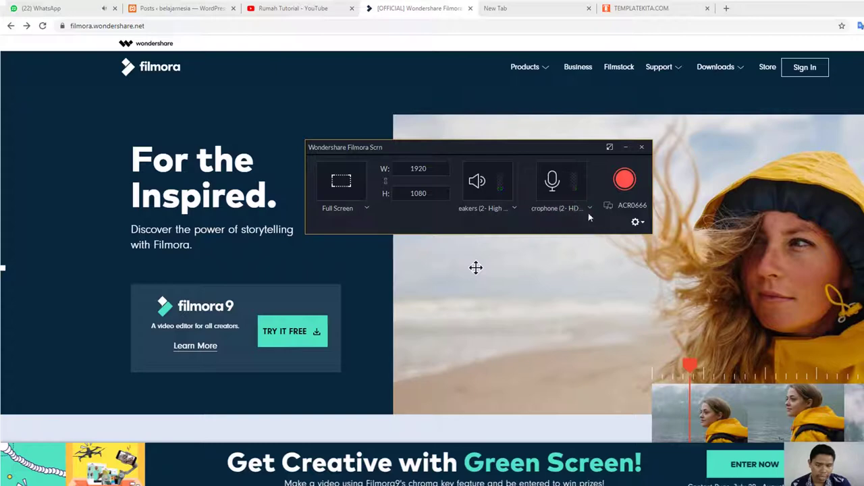
left_click(589, 207)
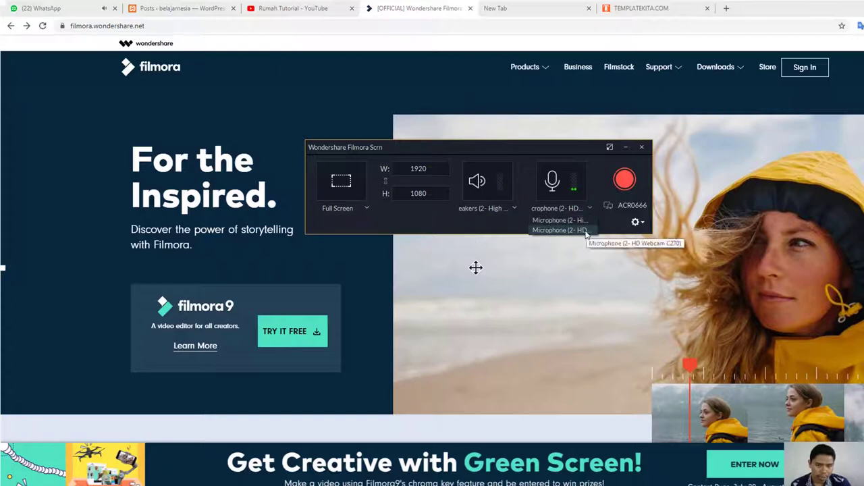
left_click(580, 220)
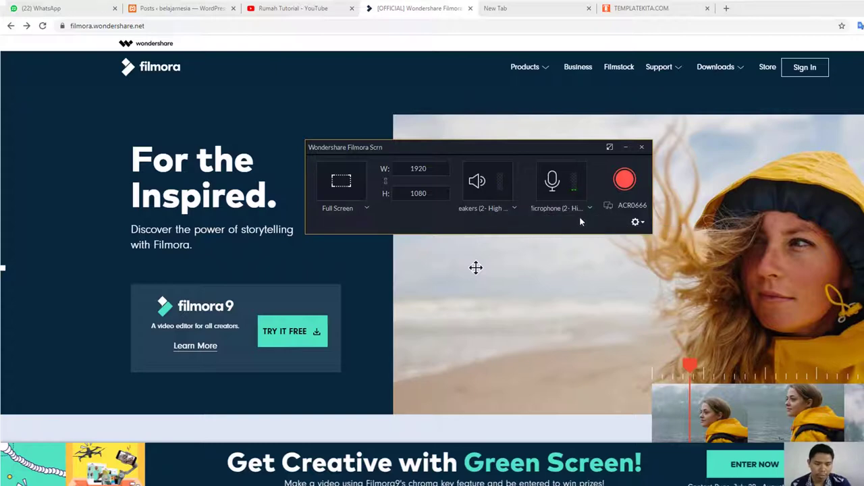
- Record the full PC screen with system audio and microphone, and close the recorder window
left_click(627, 180)
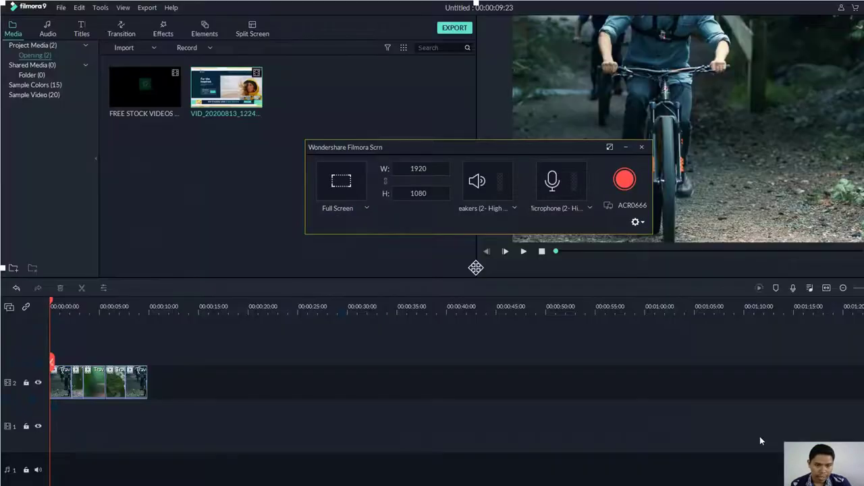
mouse_move(225, 98)
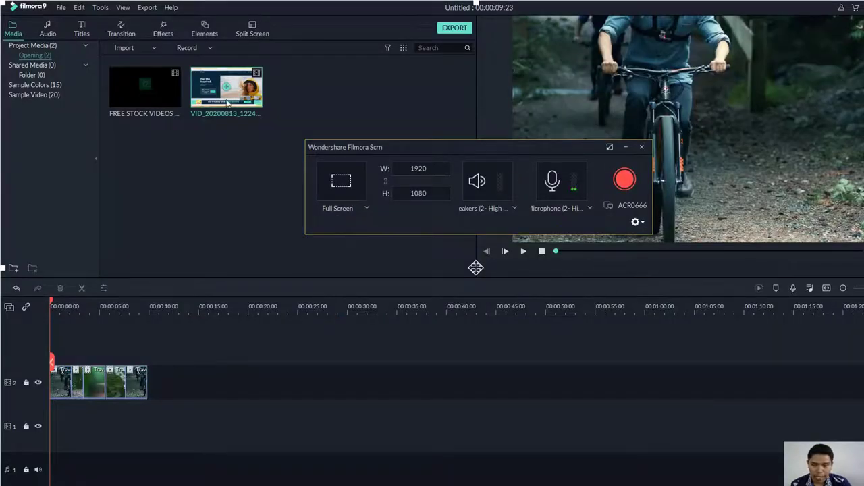
left_click(642, 147)
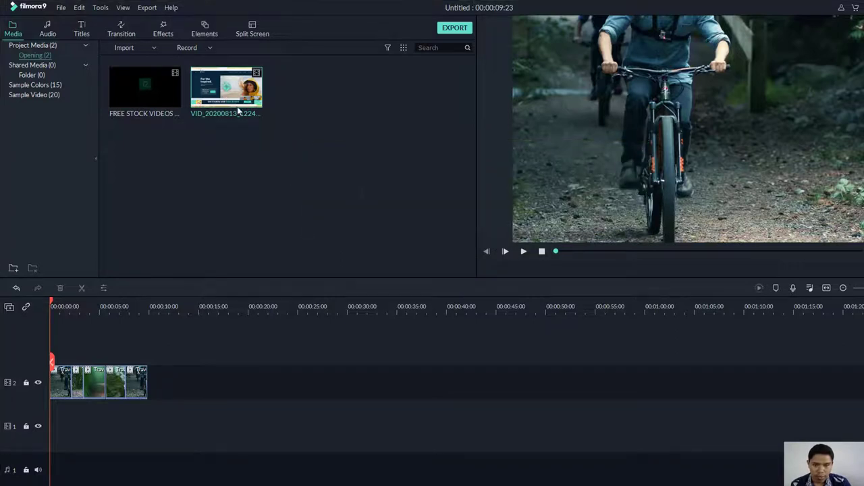
- Preview the new screen recording and try it at the start of video track 1, deleting it from the timeline
double_click(226, 87)
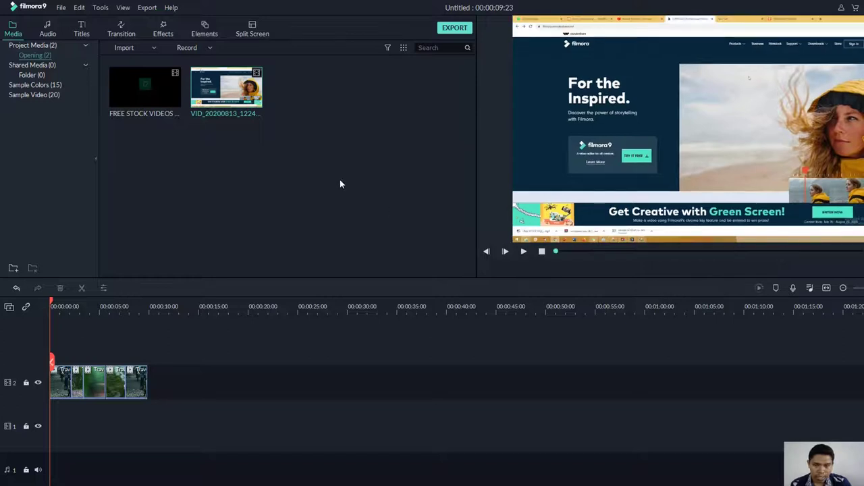
left_click_drag(226, 86, 51, 425)
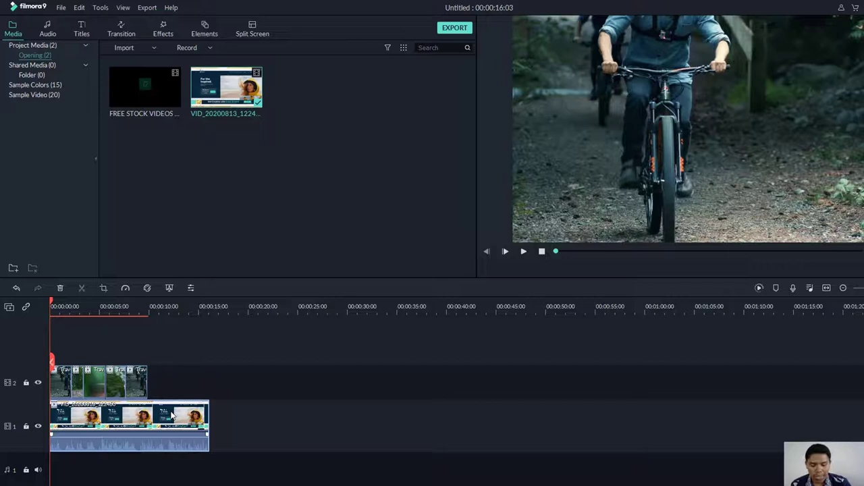
key("Delete")
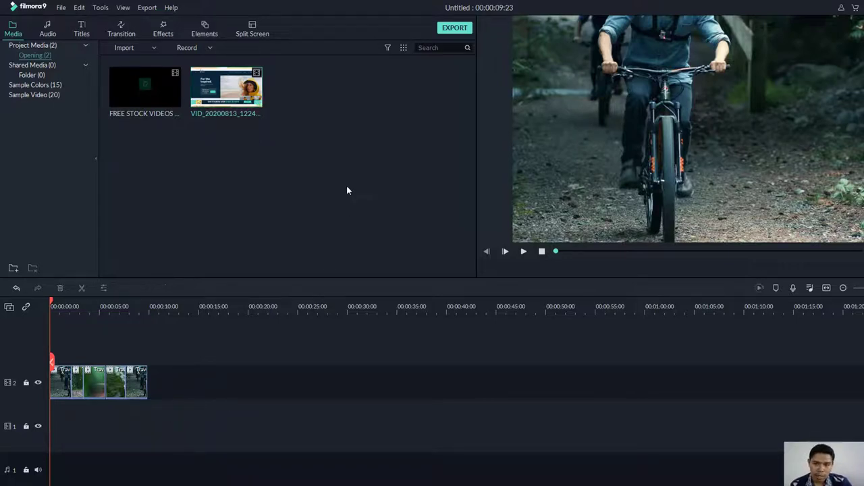
- Record a voiceover of about 9 seconds over the travel clips using Microphone (2- High Definition Audio Device)
left_click(210, 48)
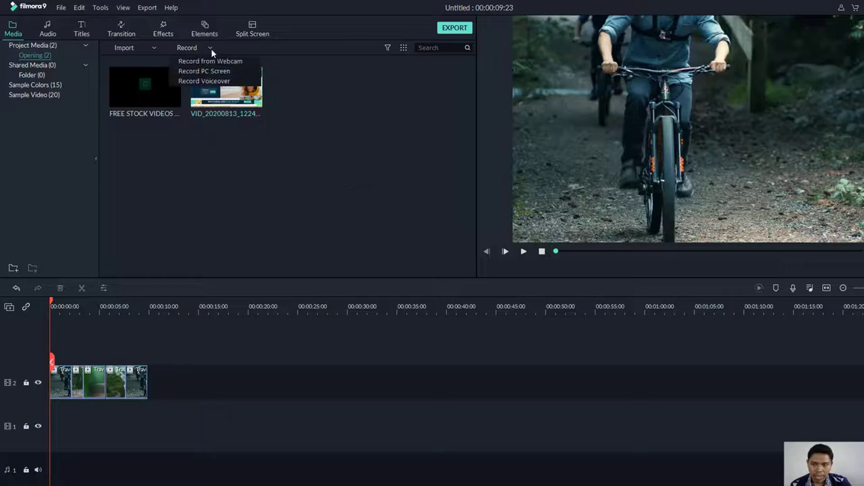
left_click(222, 84)
left_click_drag(433, 155, 374, 164)
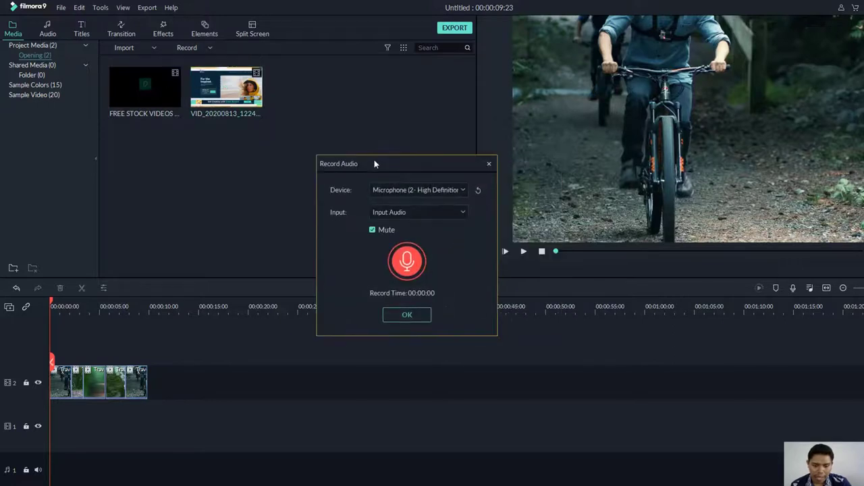
left_click(391, 191)
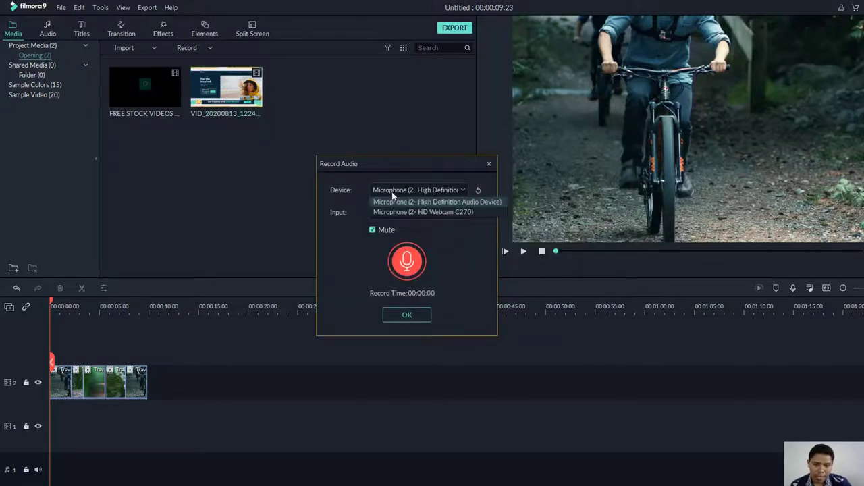
left_click(471, 202)
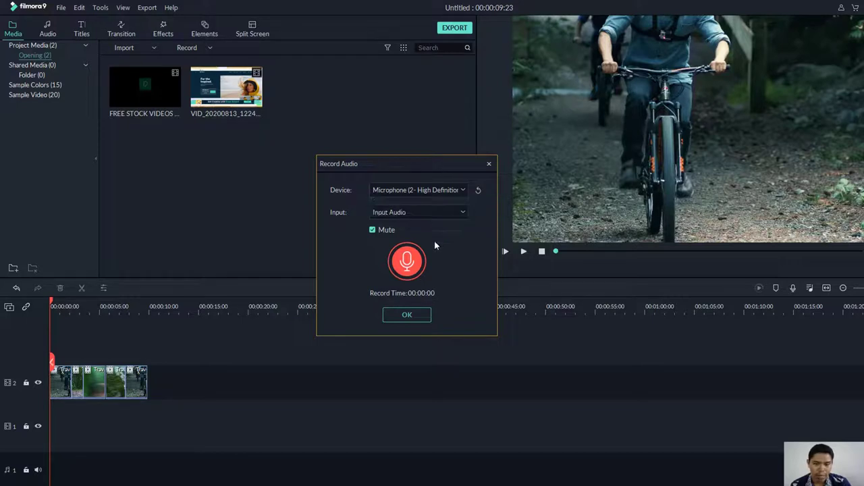
left_click(407, 263)
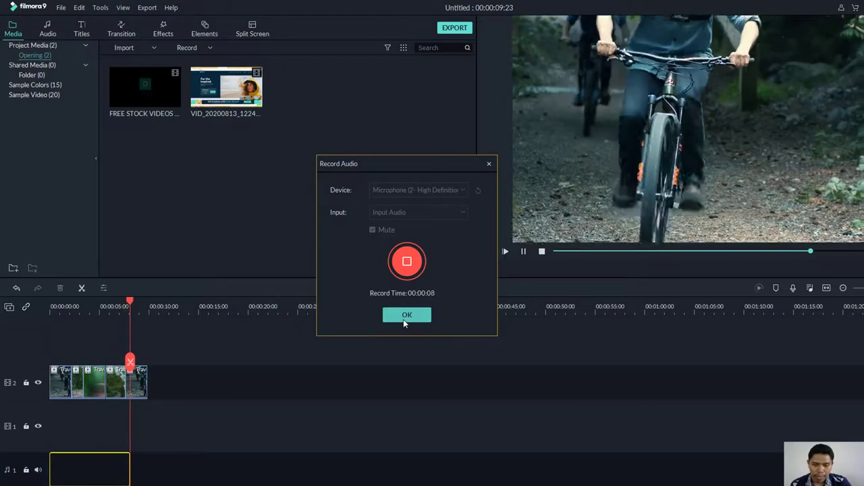
left_click(405, 315)
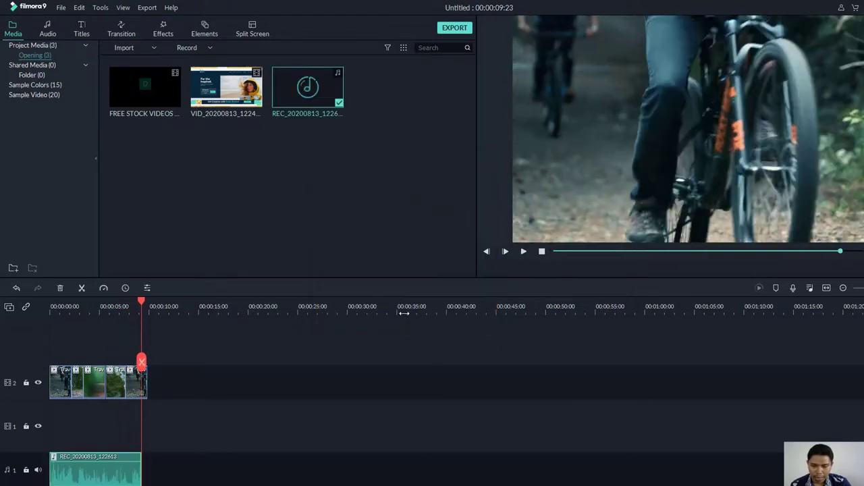
- Return the playhead to the start of the timeline and play the travel clips with the recorded voiceover
left_click(143, 350)
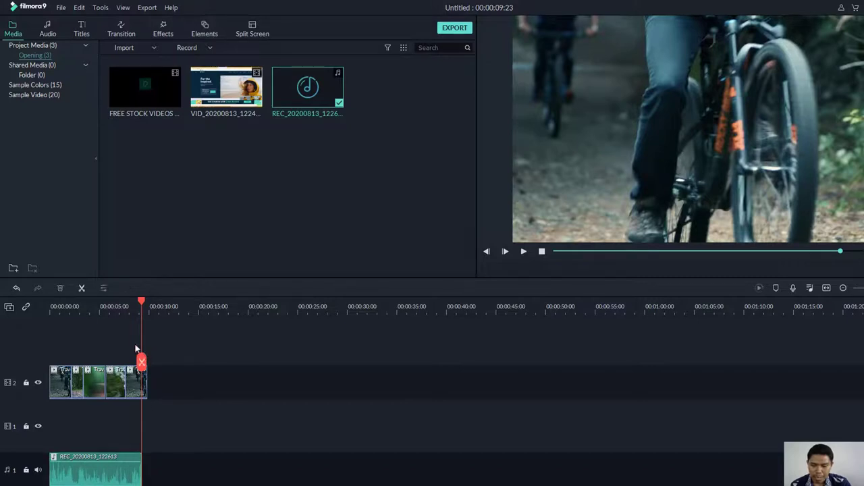
left_click(107, 470)
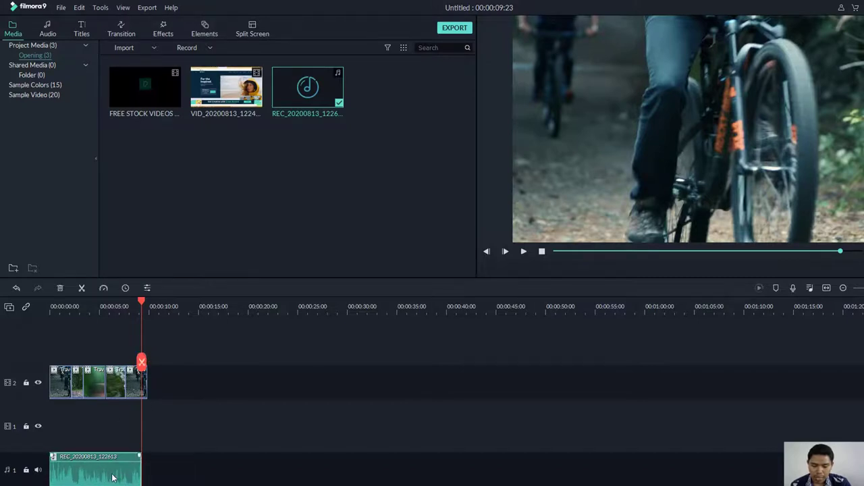
left_click(150, 346)
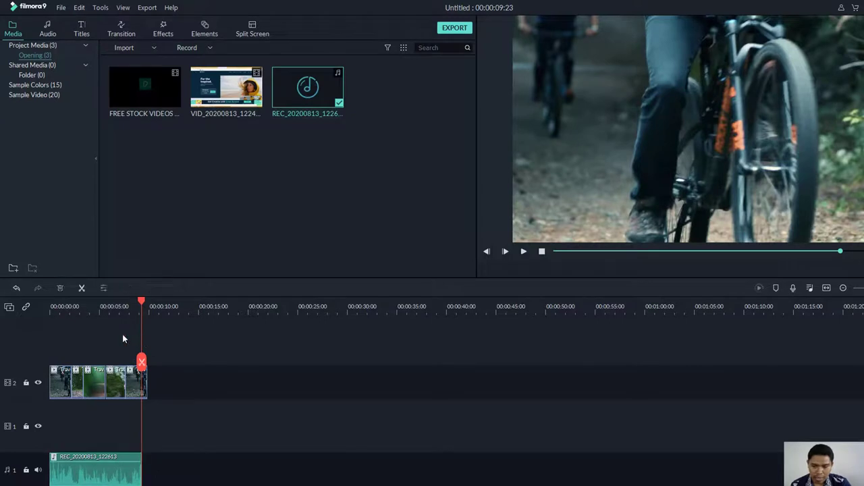
left_click_drag(142, 304, 51, 304)
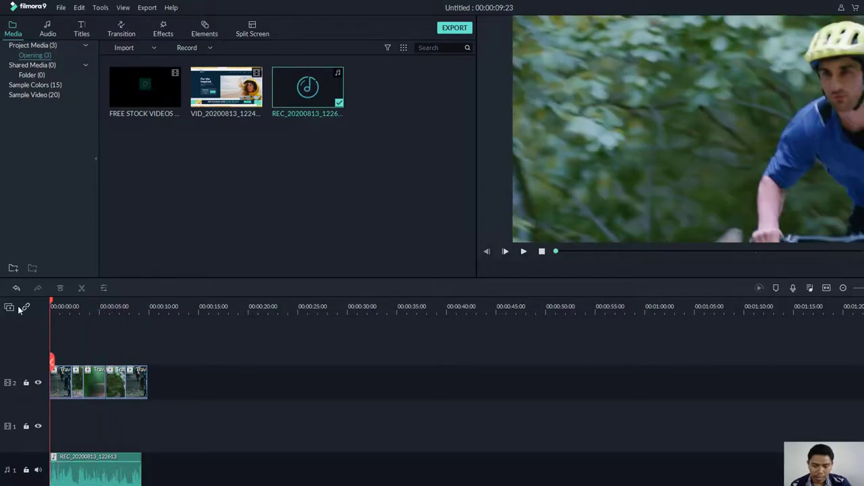
left_click(523, 251)
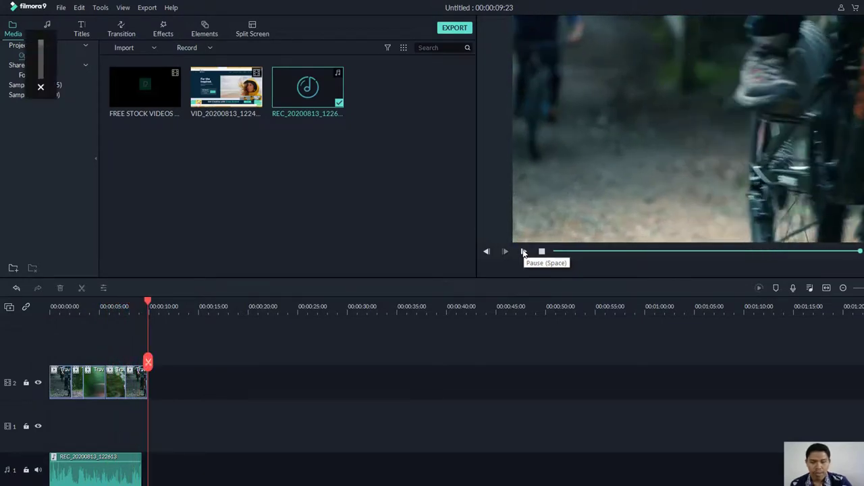
left_click(301, 154)
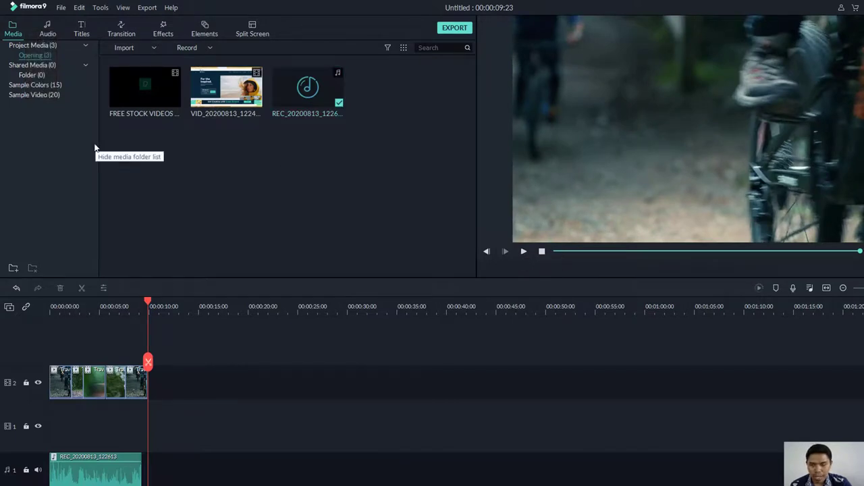
- Open the Sample Video folder and look over its travel, scenery, food and countdown clips
left_click(145, 87)
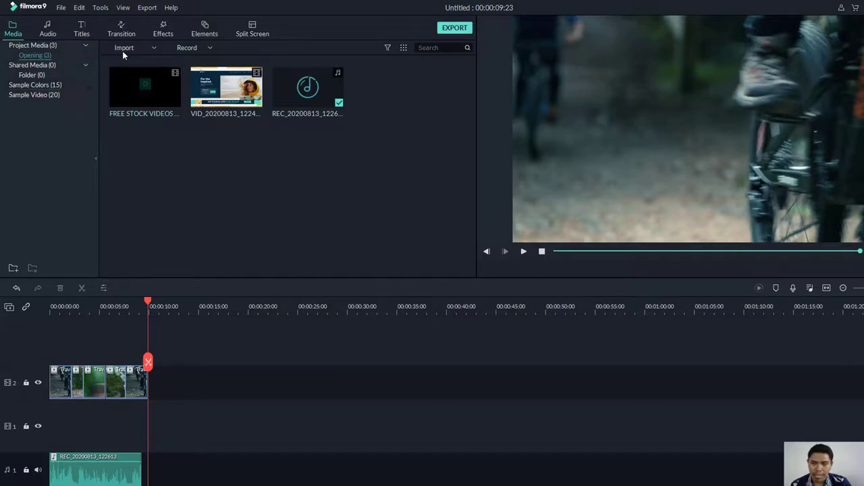
left_click(34, 94)
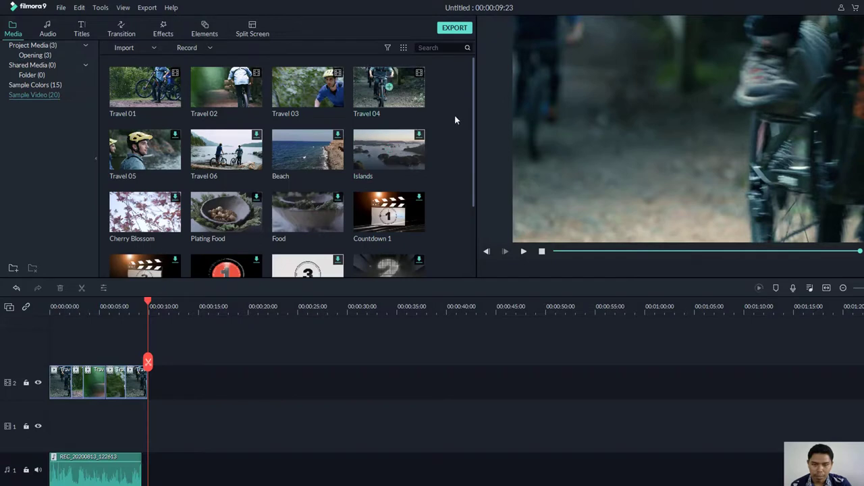
mouse_move(208, 116)
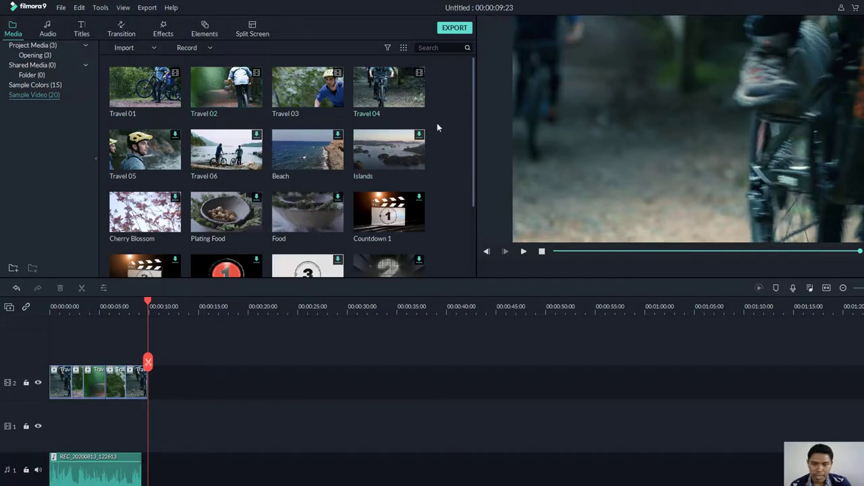